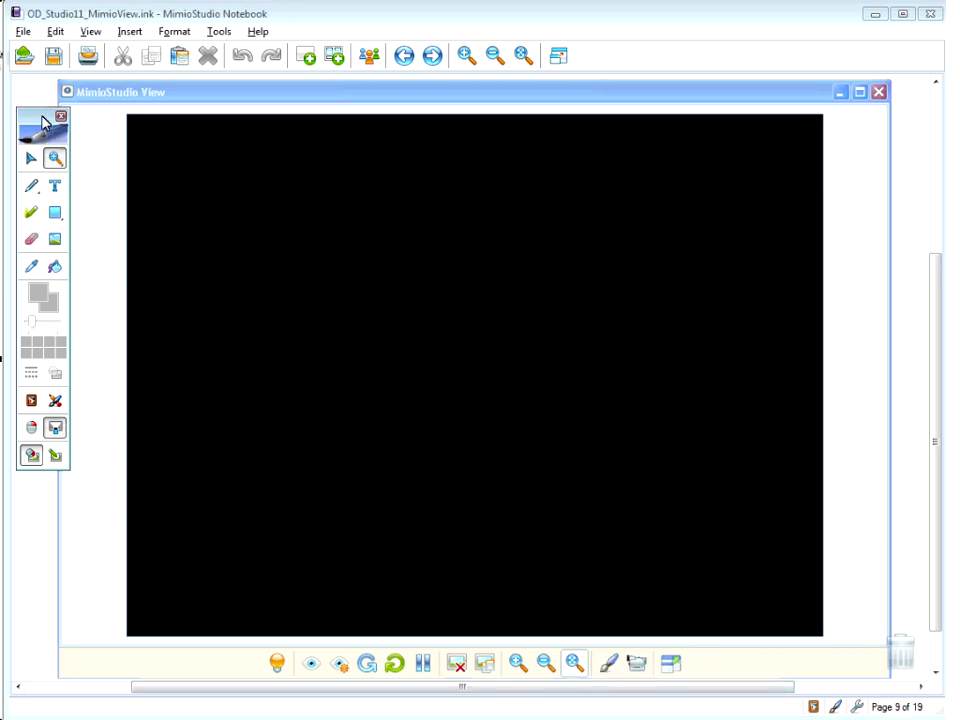
Step: Go to page 10 of the notebook, fit it to the window and reveal the hidden Objective text
{"action": "left_click_drag", "start_coordinate": [44, 124], "coordinate": [73, 143]}
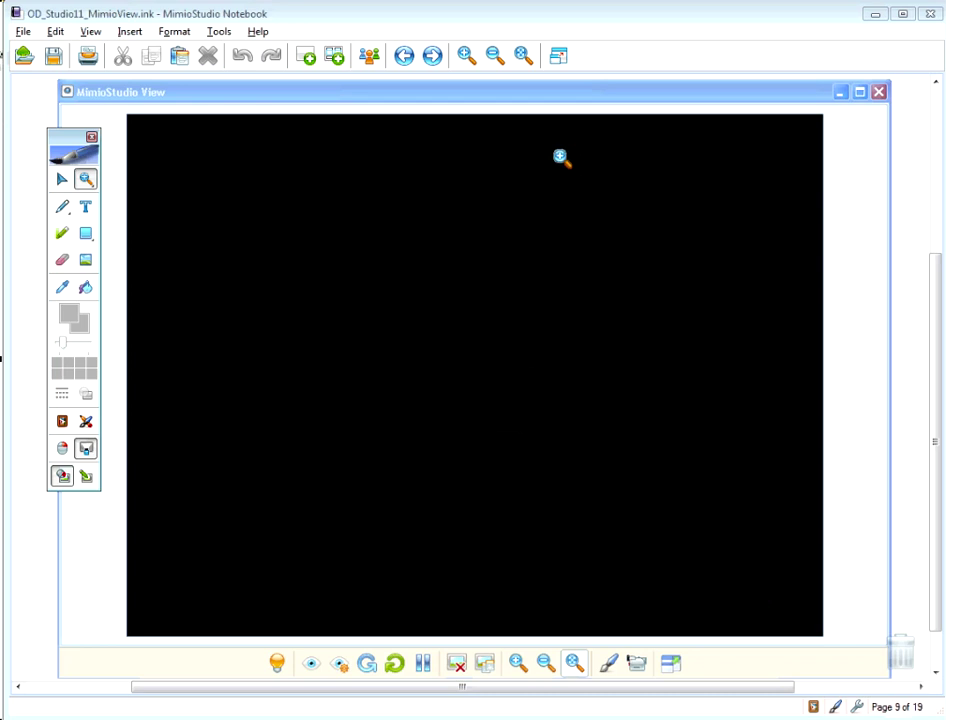
{"action": "left_click", "coordinate": [432, 58]}
{"action": "left_click", "coordinate": [524, 56]}
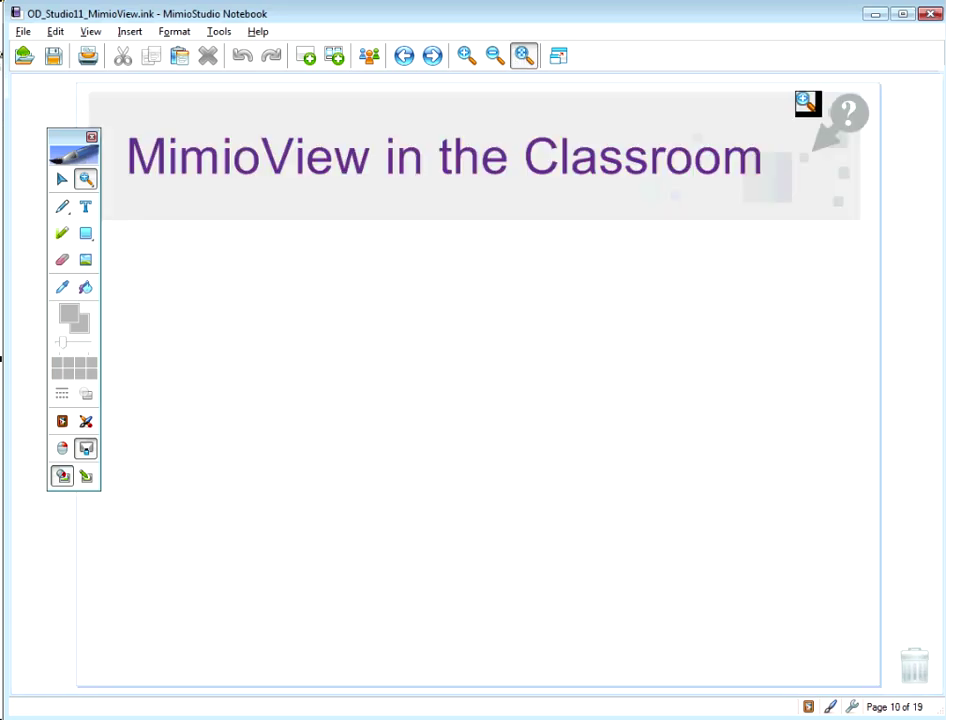
{"action": "left_click", "coordinate": [62, 179]}
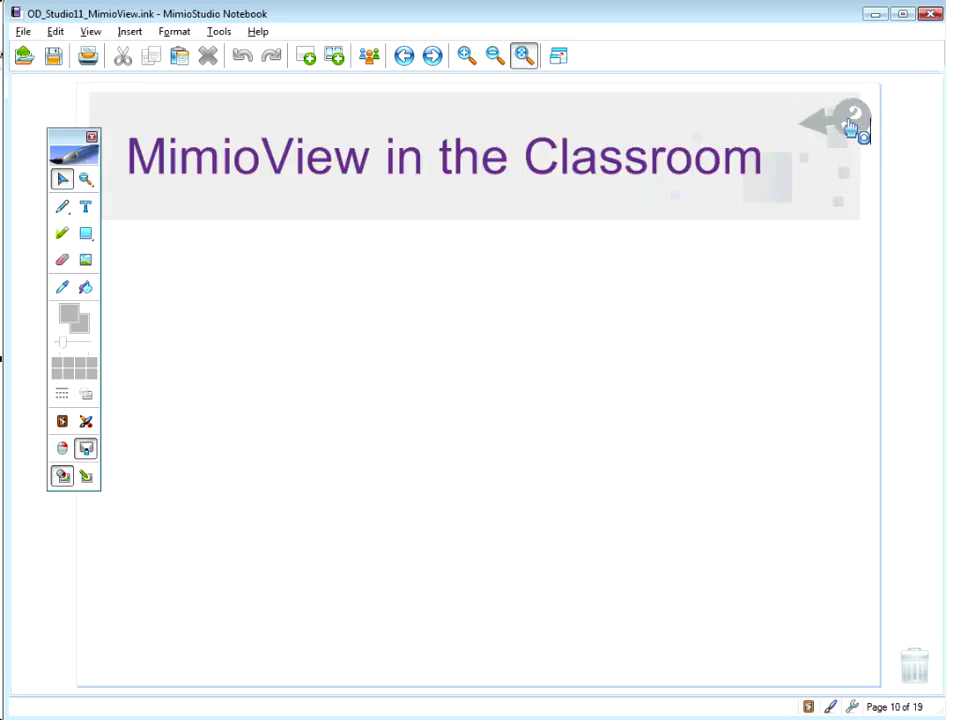
{"action": "left_click", "coordinate": [848, 125]}
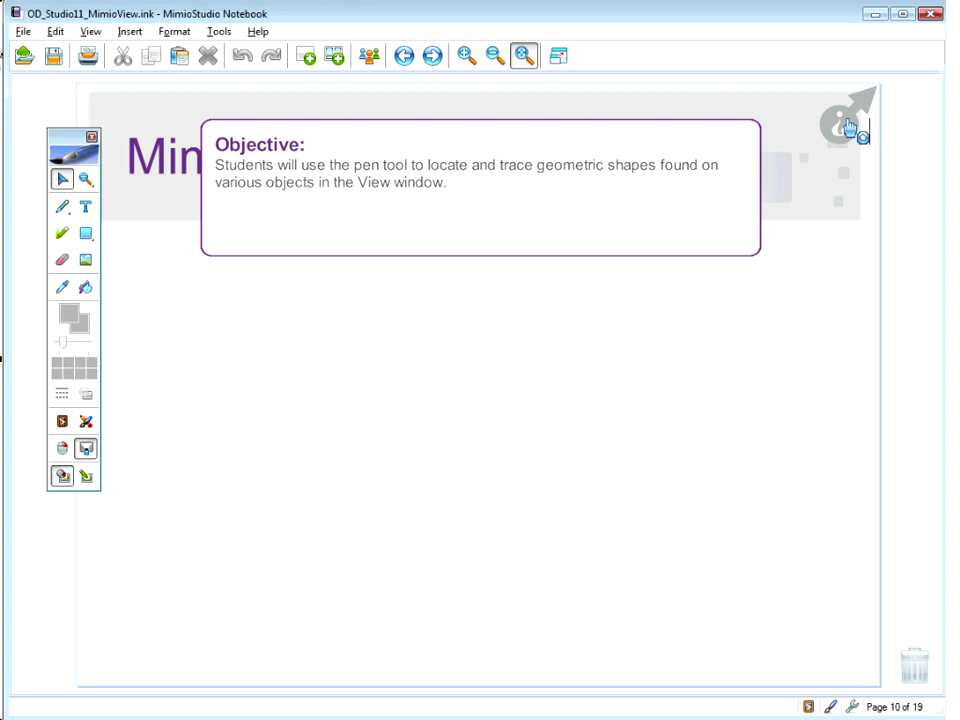
{"action": "left_click", "coordinate": [848, 126]}
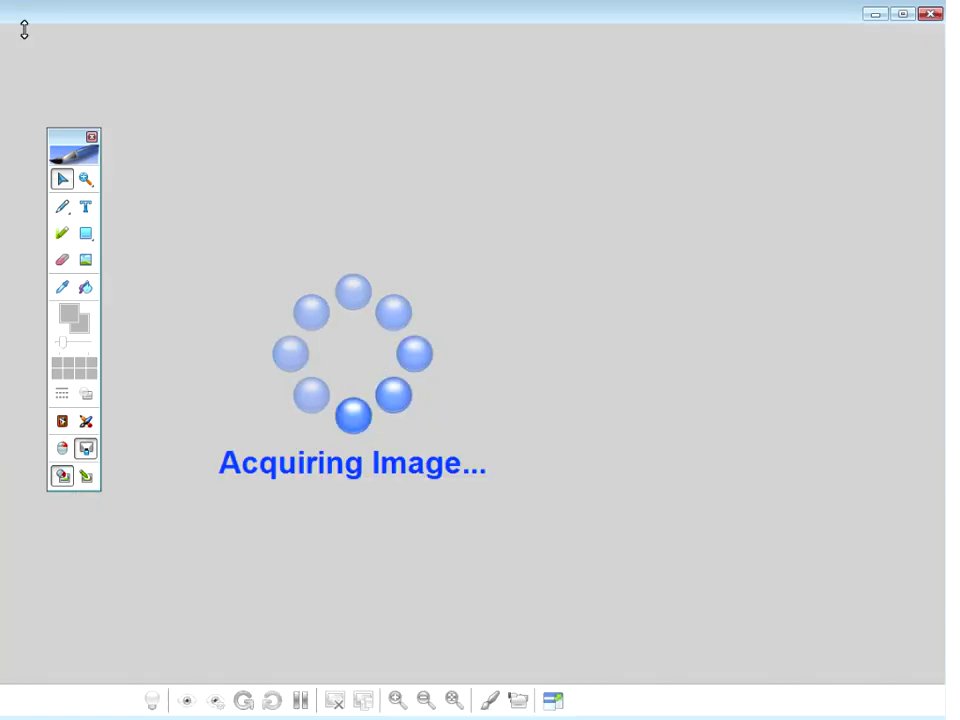
Step: Bring the MimioStudio View window to the front and freeze the live image of the USB flash drive
{"action": "left_click_drag", "start_coordinate": [21, 28], "coordinate": [77, 17]}
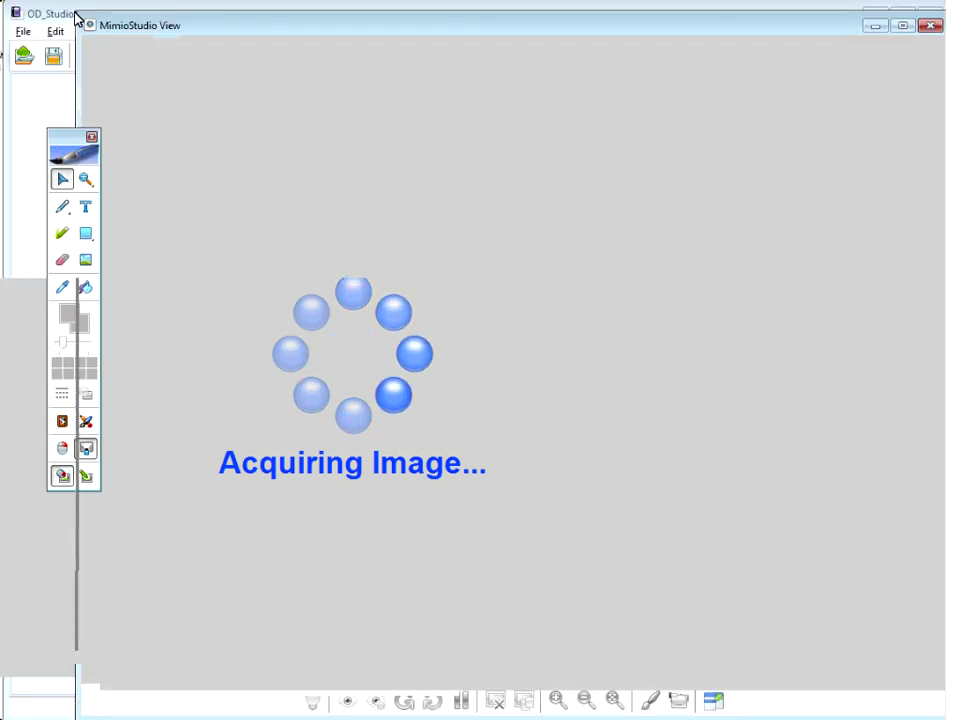
{"action": "left_click", "coordinate": [74, 15]}
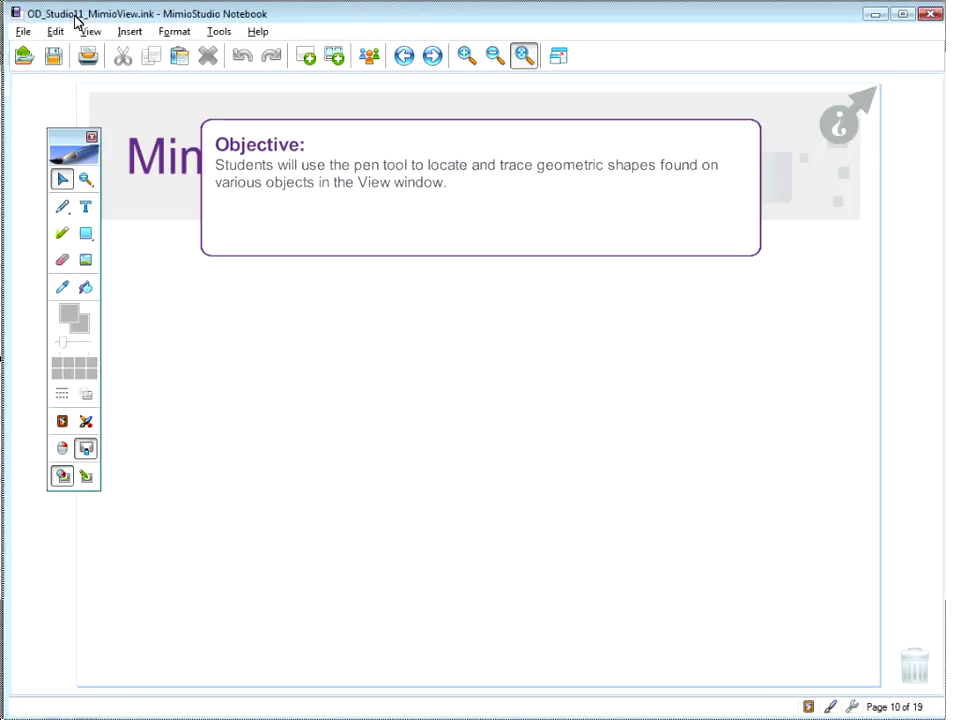
{"action": "left_click", "coordinate": [358, 713]}
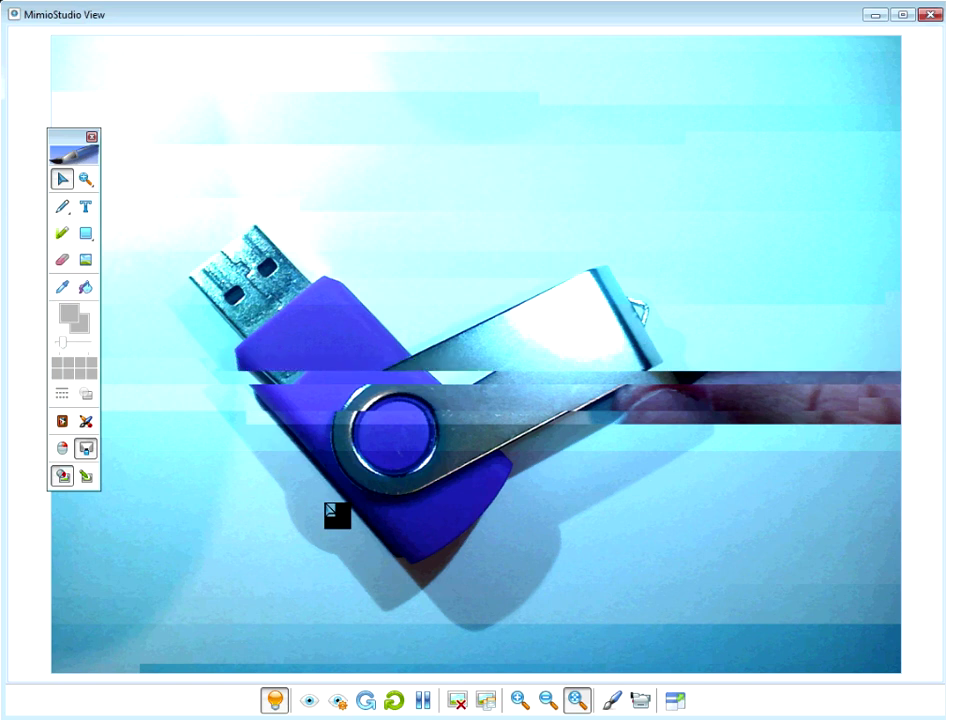
{"action": "left_click", "coordinate": [427, 700]}
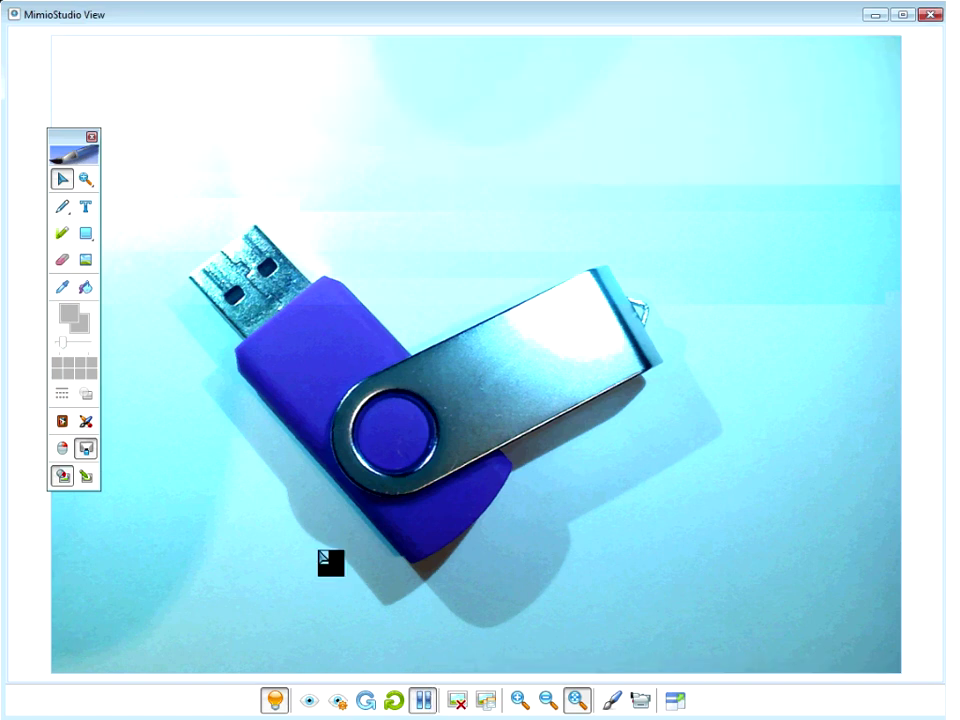
Step: Trace the outline of the flash drive's metal USB connector with the Pen in purple, using a thicker line
{"action": "left_click", "coordinate": [61, 209]}
{"action": "left_click_drag", "start_coordinate": [261, 225], "coordinate": [213, 268]}
{"action": "left_click_drag", "start_coordinate": [62, 341], "coordinate": [75, 341]}
{"action": "mouse_move", "coordinate": [252, 227]}
{"action": "left_mouse_down"}
{"action": "mouse_move", "coordinate": [212, 246]}
{"action": "mouse_move", "coordinate": [191, 274]}
{"action": "mouse_move", "coordinate": [238, 323]}
{"action": "mouse_move", "coordinate": [297, 296]}
{"action": "mouse_move", "coordinate": [302, 276]}
{"action": "mouse_move", "coordinate": [258, 223]}
{"action": "left_mouse_up"}
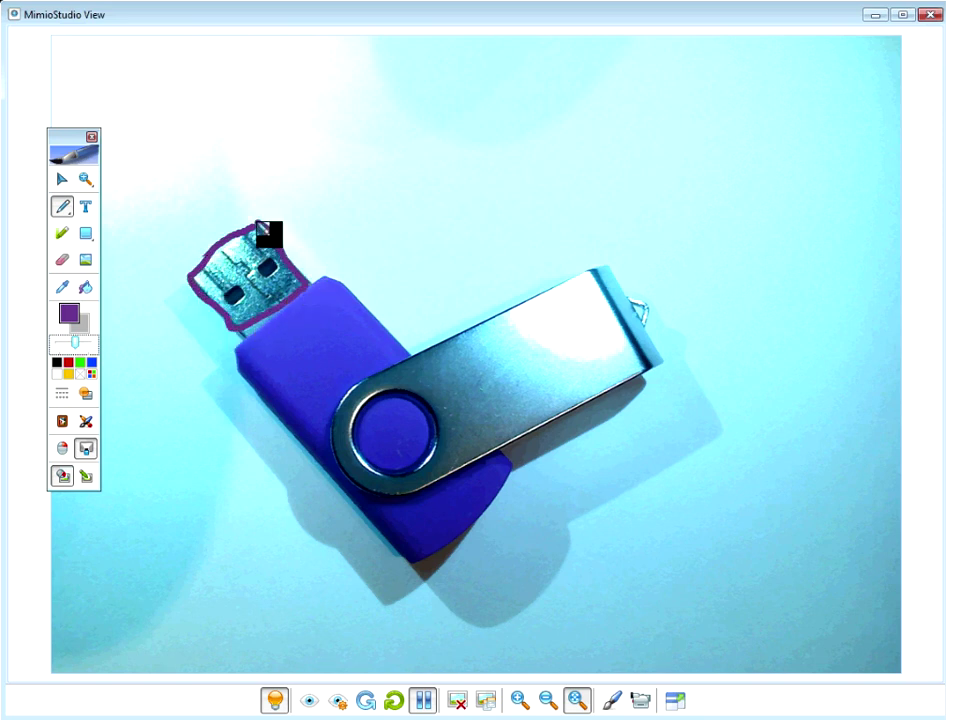
Step: Use Shape Recognition to draw a green circle over the drive's pivot and a green rectangle with a thick red outline over its purple body
{"action": "left_click", "coordinate": [86, 237]}
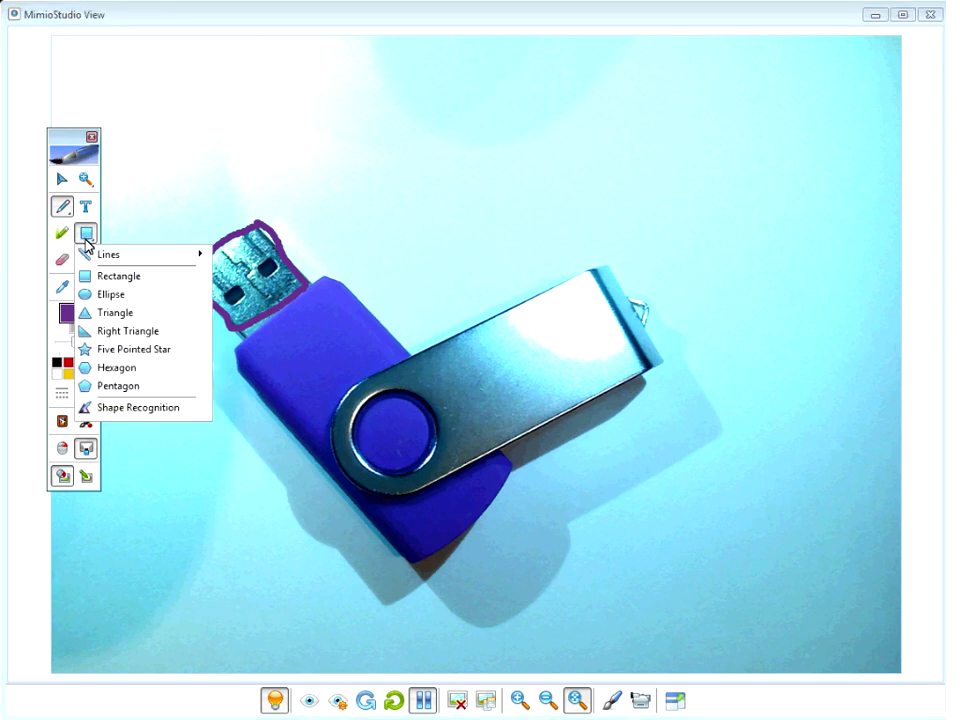
{"action": "left_click", "coordinate": [140, 408]}
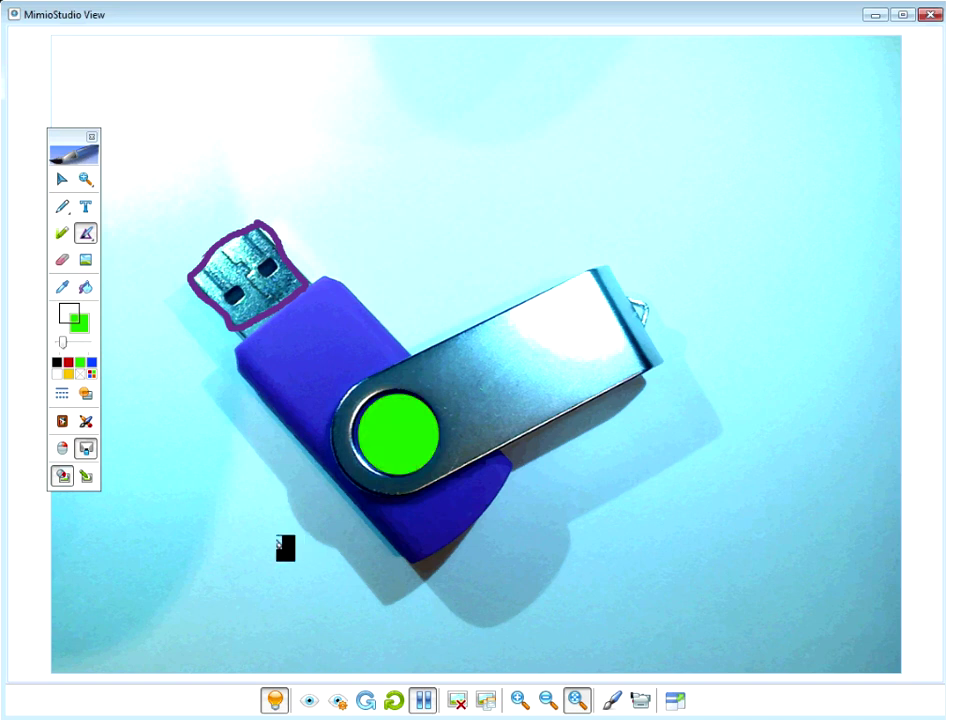
{"action": "left_click_drag", "start_coordinate": [63, 343], "coordinate": [79, 343]}
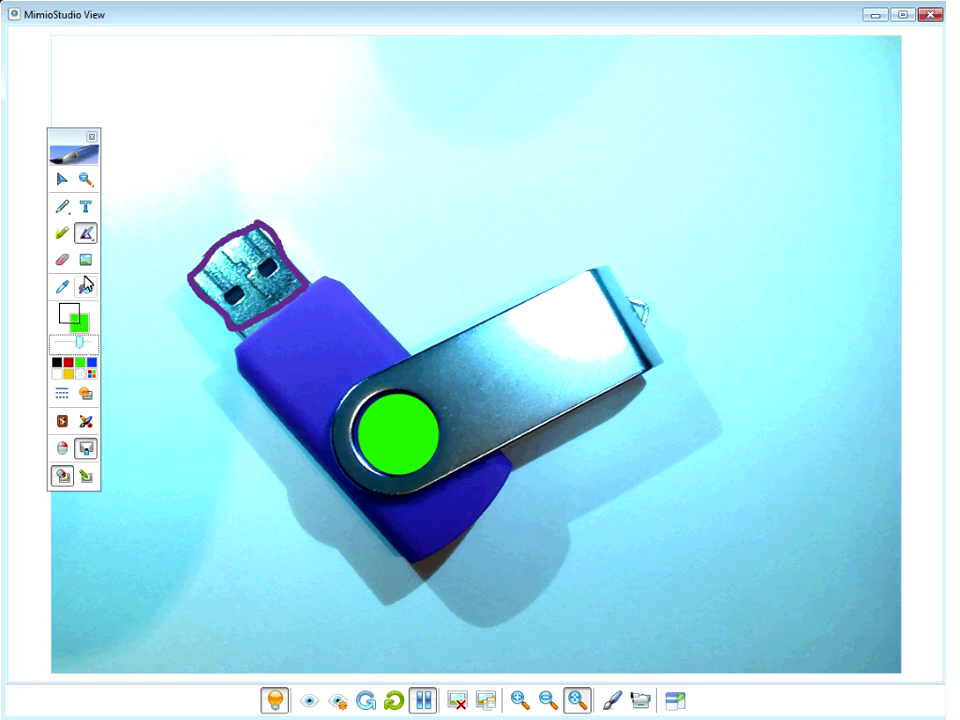
{"action": "left_click_drag", "start_coordinate": [78, 342], "coordinate": [83, 342]}
{"action": "left_click", "coordinate": [68, 362]}
{"action": "mouse_move", "coordinate": [231, 352]}
{"action": "left_mouse_down"}
{"action": "mouse_move", "coordinate": [270, 317]}
{"action": "mouse_move", "coordinate": [333, 287]}
{"action": "mouse_move", "coordinate": [486, 426]}
{"action": "mouse_move", "coordinate": [514, 479]}
{"action": "mouse_move", "coordinate": [392, 540]}
{"action": "mouse_move", "coordinate": [246, 375]}
{"action": "left_mouse_up"}
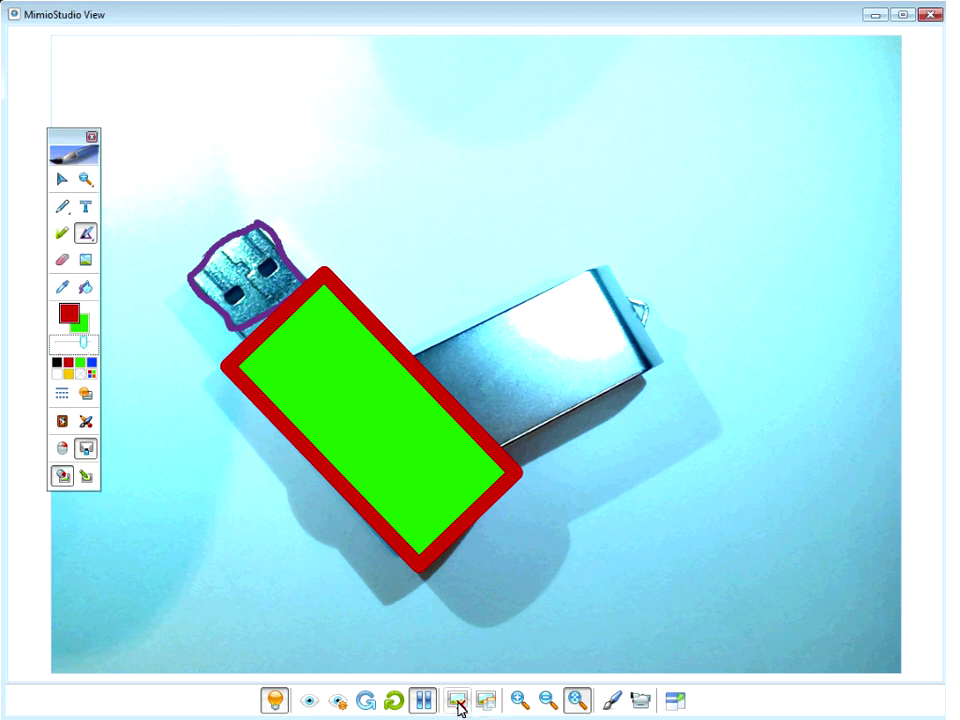
Step: Clear all annotations from the flash drive image and rotate it to portrait with the USB connector pointing to the upper right
{"action": "left_click", "coordinate": [457, 702]}
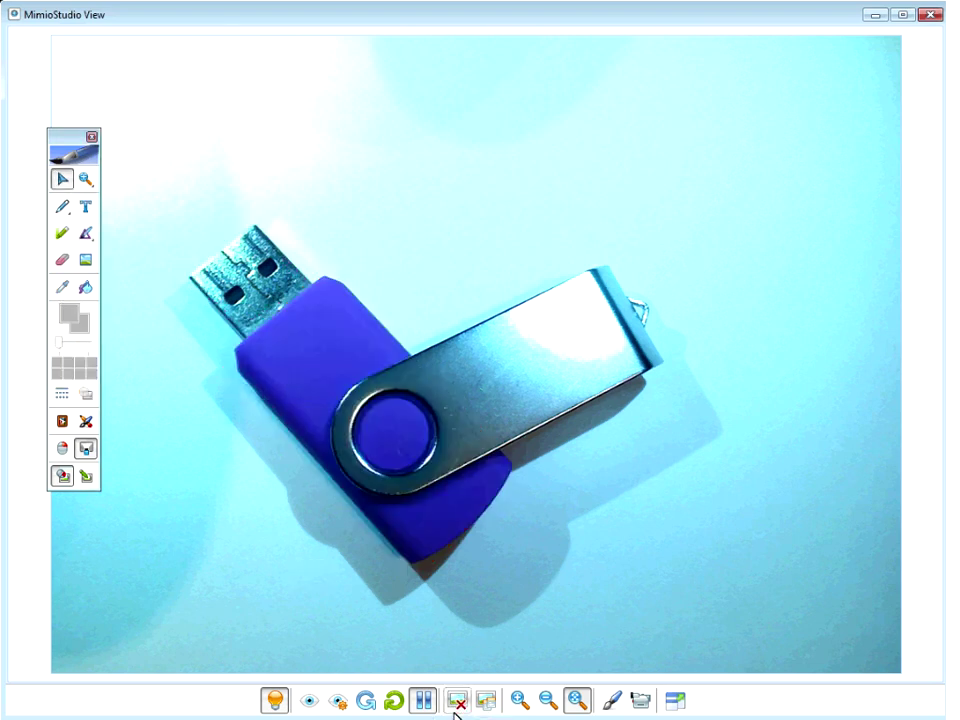
{"action": "left_click", "coordinate": [366, 701]}
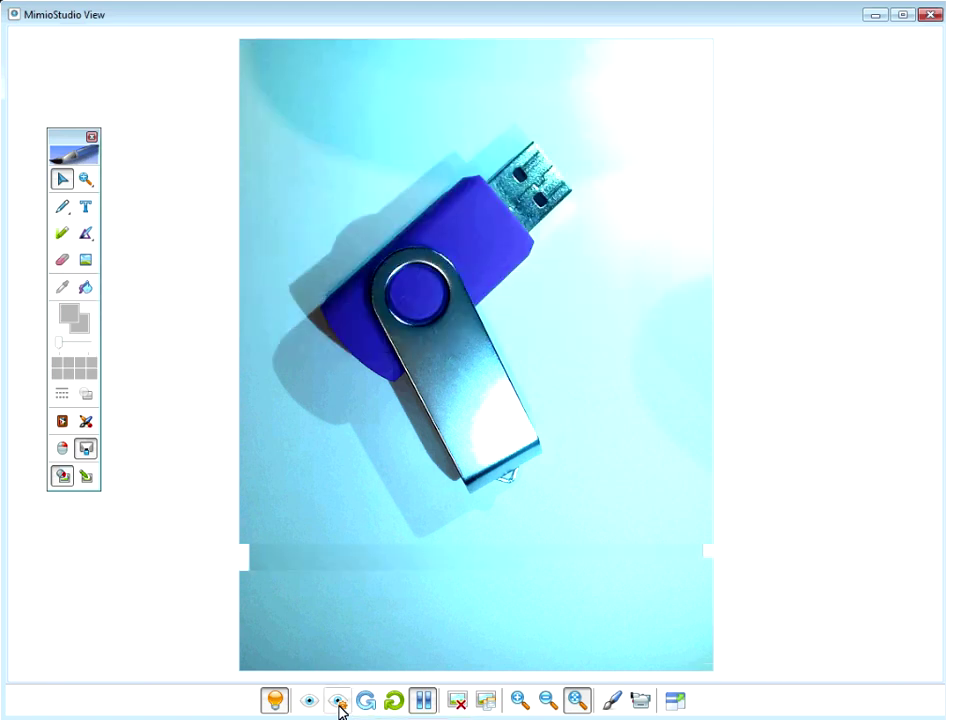
Step: Try lower brightness and maximum contrast on the camera image, and restore the default image settings
{"action": "left_click", "coordinate": [339, 701]}
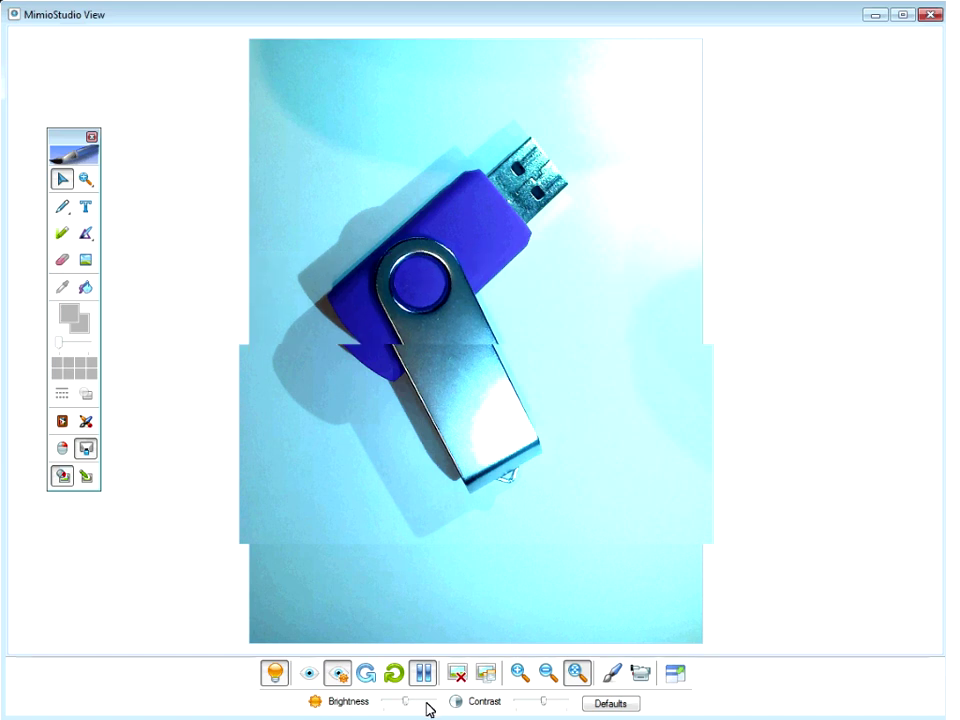
{"action": "left_click_drag", "start_coordinate": [536, 707], "coordinate": [563, 711]}
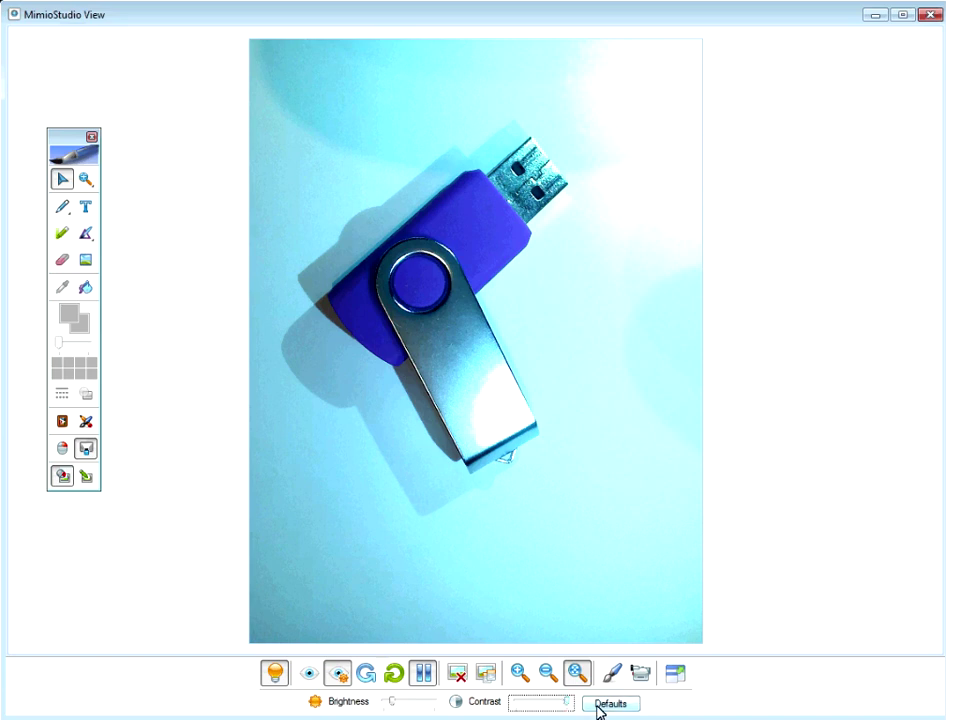
{"action": "left_click", "coordinate": [600, 704]}
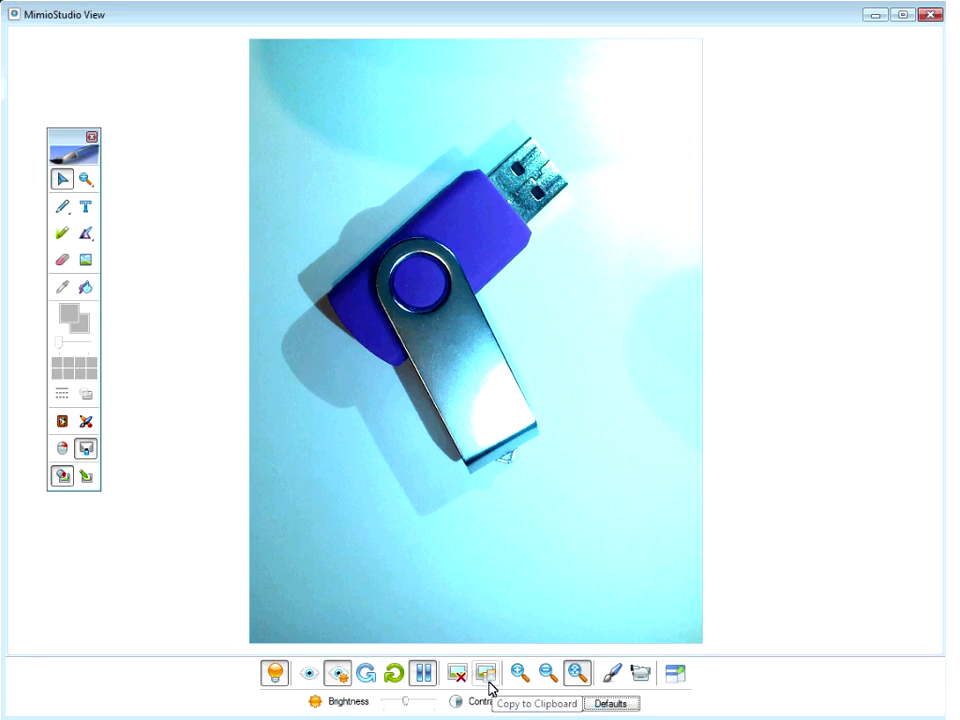
Step: Copy the flash drive image to the clipboard and close the View window to return to the notebook
{"action": "left_click", "coordinate": [489, 684]}
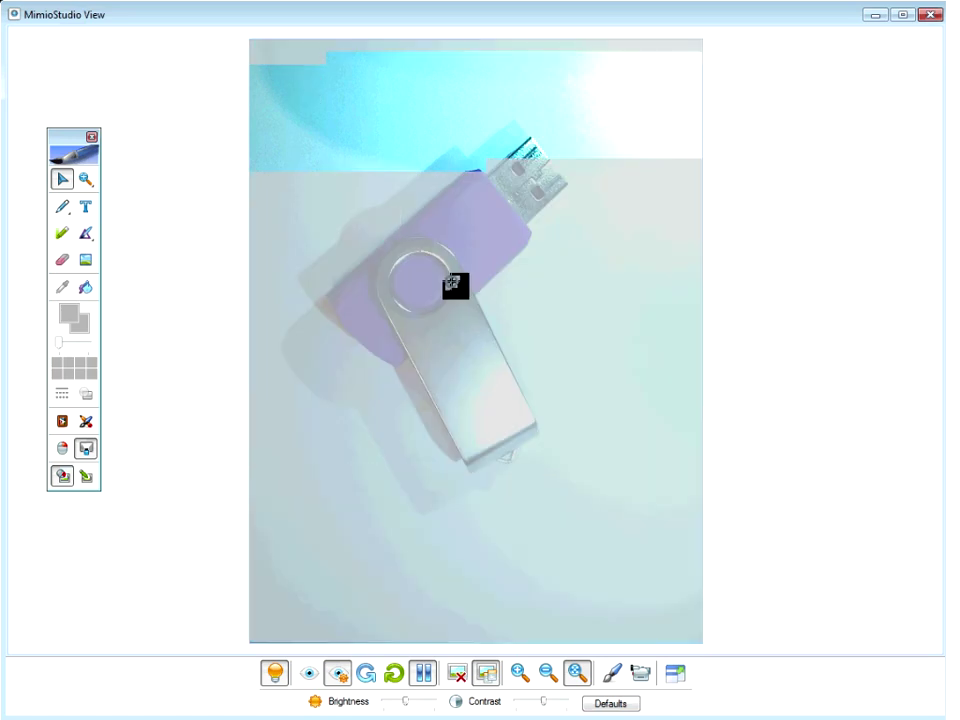
{"action": "left_click_drag", "start_coordinate": [525, 353], "coordinate": [592, 494]}
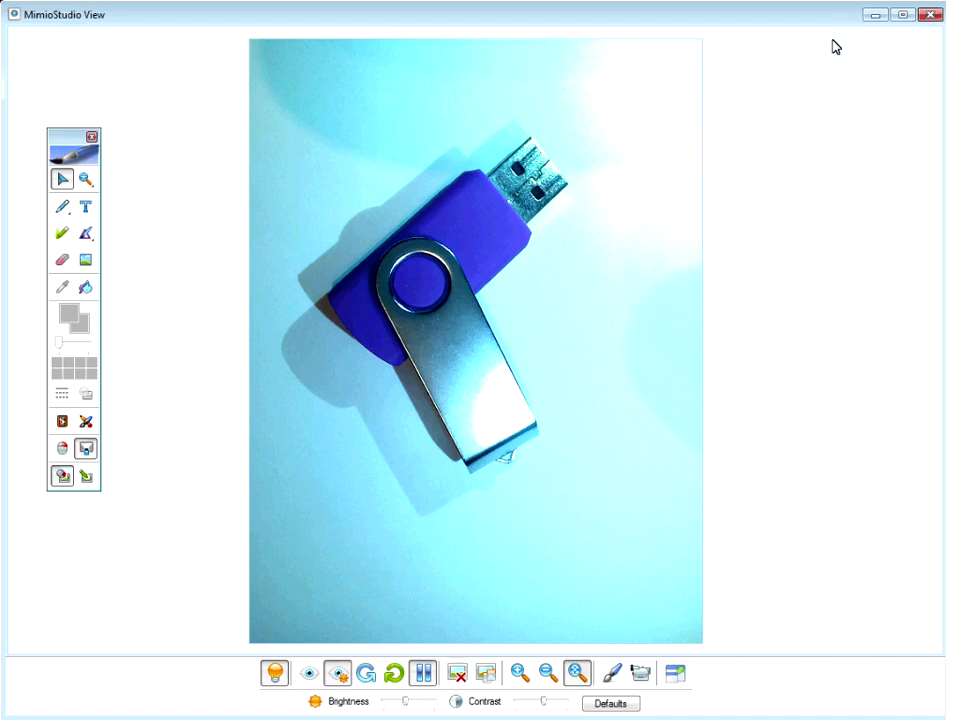
{"action": "left_click", "coordinate": [931, 14]}
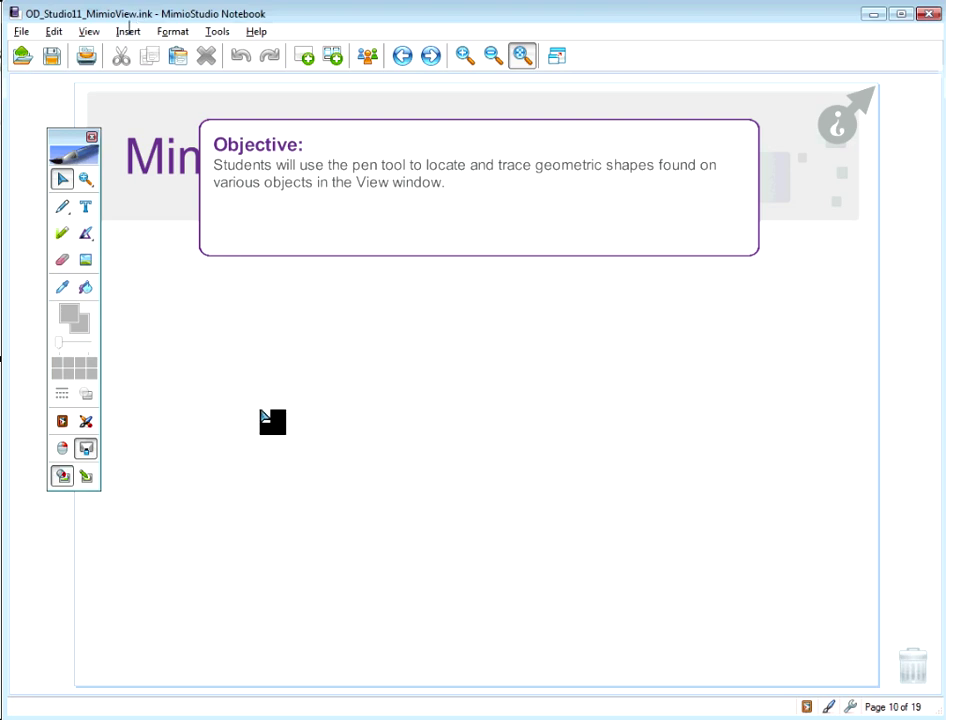
Step: Paste the flash drive image onto page 10, placing it below the Objective box and rotating it to a nearly horizontal landscape orientation
{"action": "left_click", "coordinate": [179, 68]}
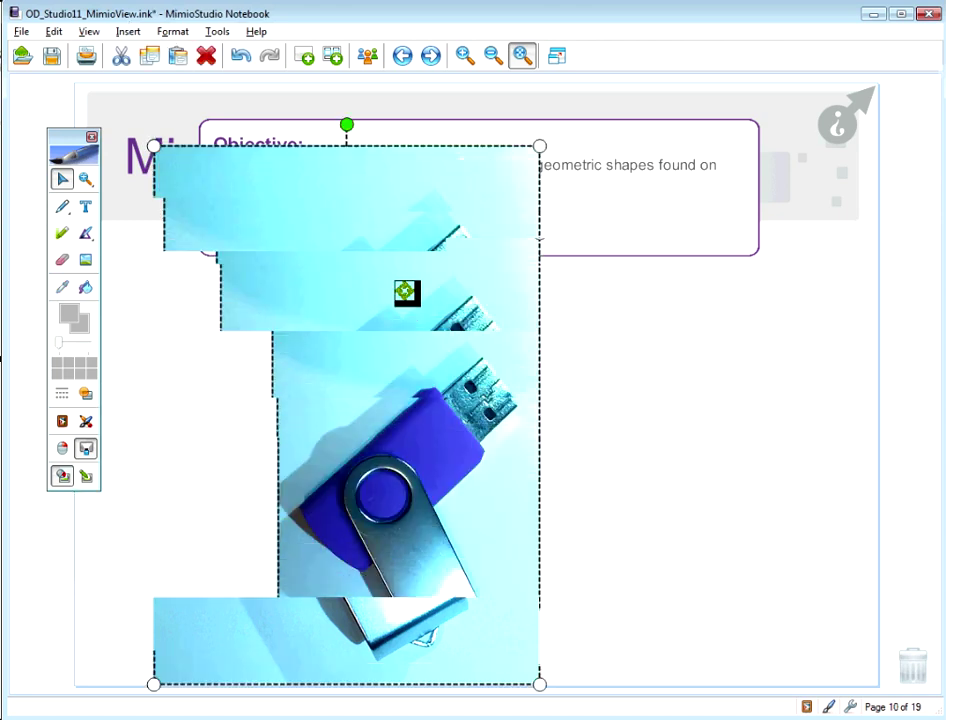
{"action": "left_click_drag", "start_coordinate": [405, 292], "coordinate": [317, 512]}
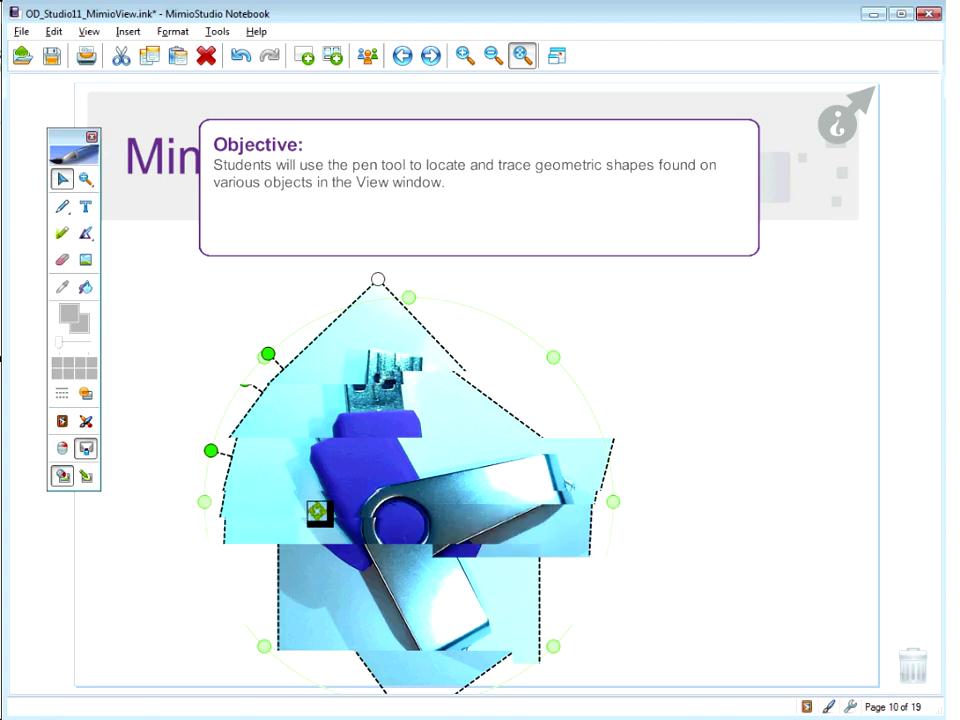
{"action": "left_click_drag", "start_coordinate": [210, 451], "coordinate": [204, 506]}
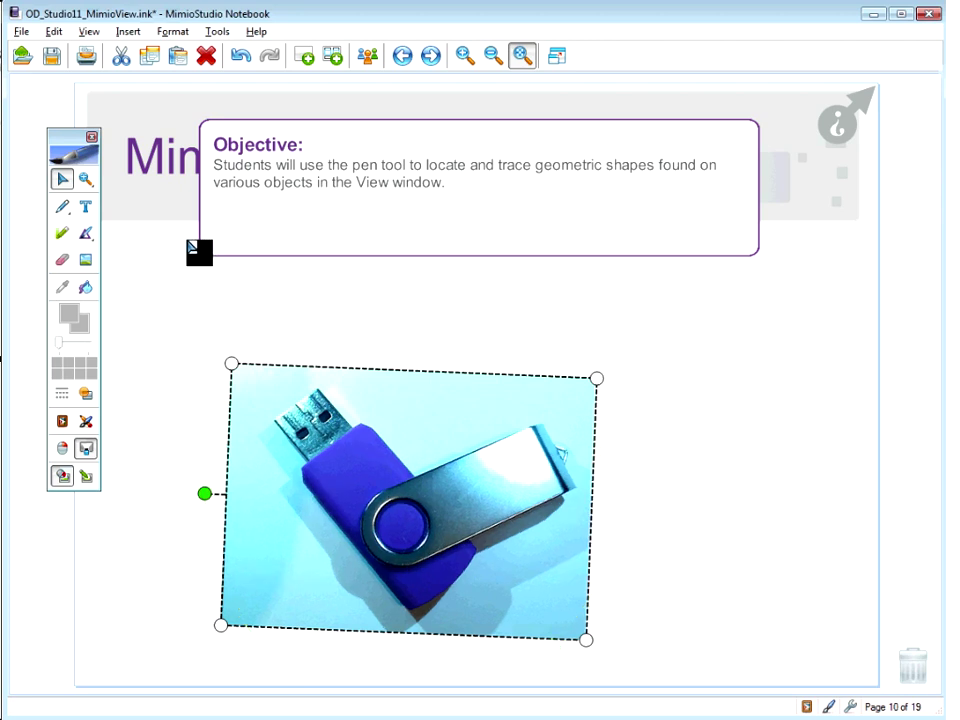
Step: Go to page 11, zoom in on the peacock feather's eye in the View window and freeze the image
{"action": "left_click", "coordinate": [430, 57]}
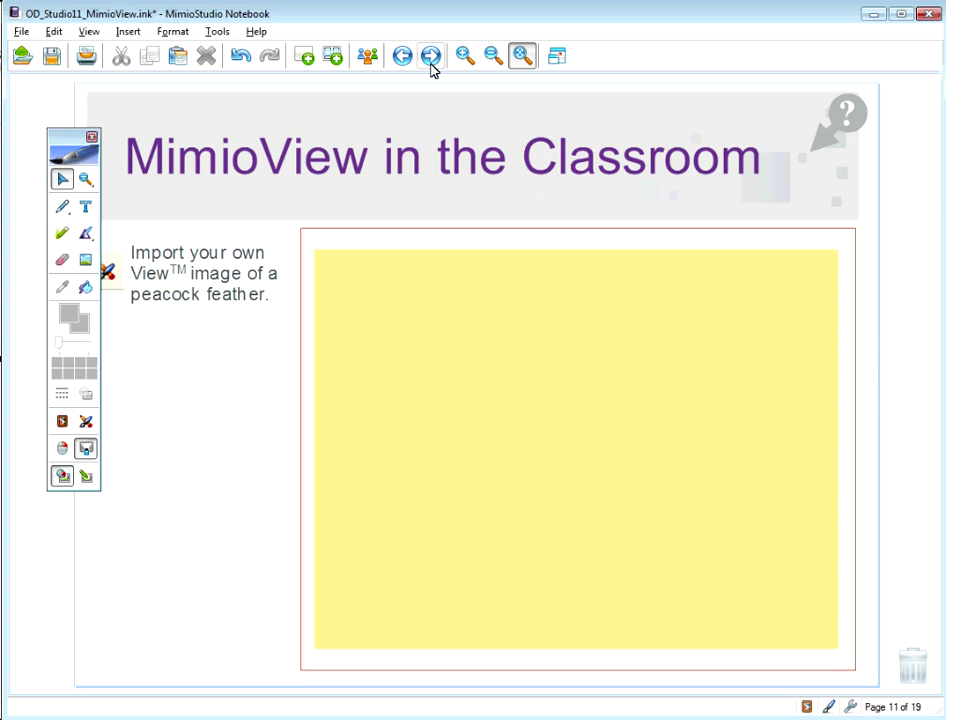
{"action": "left_click", "coordinate": [430, 57]}
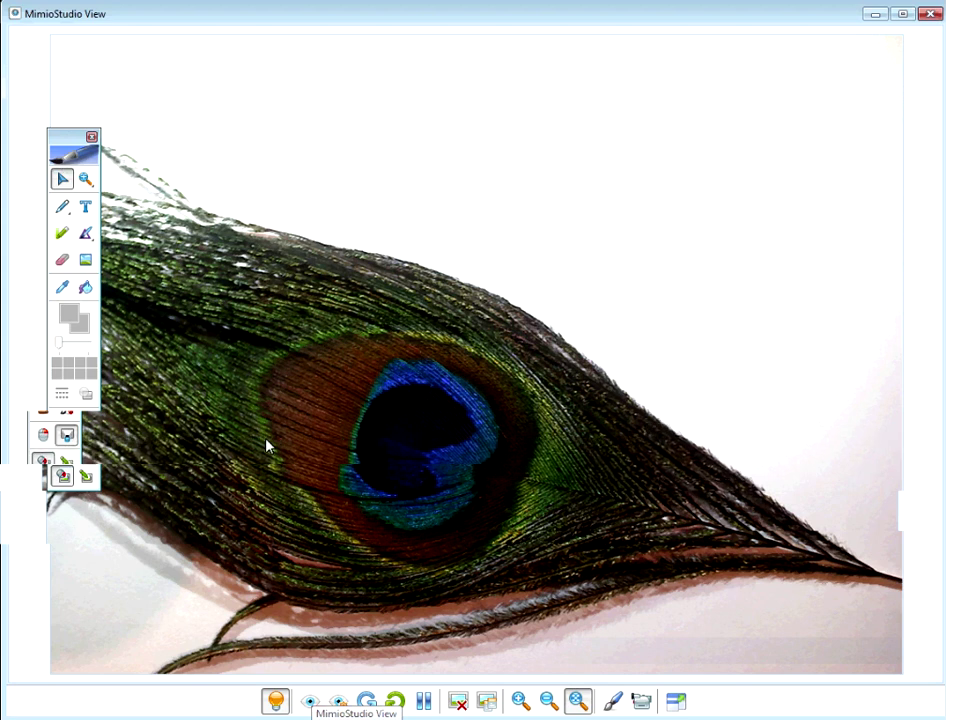
{"action": "left_click", "coordinate": [525, 702]}
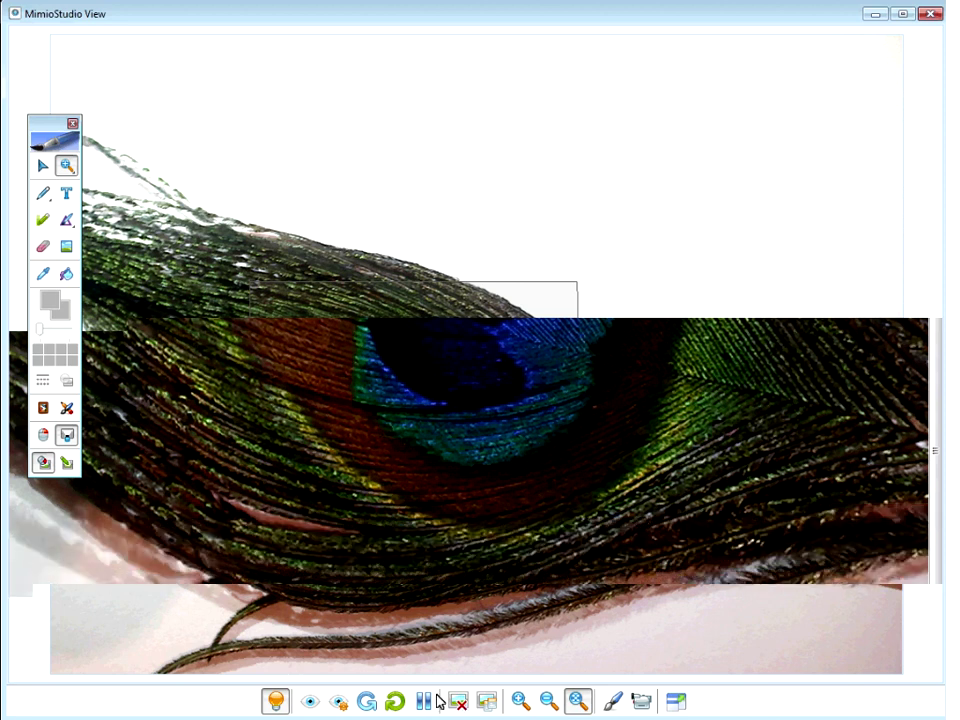
{"action": "left_click", "coordinate": [430, 701]}
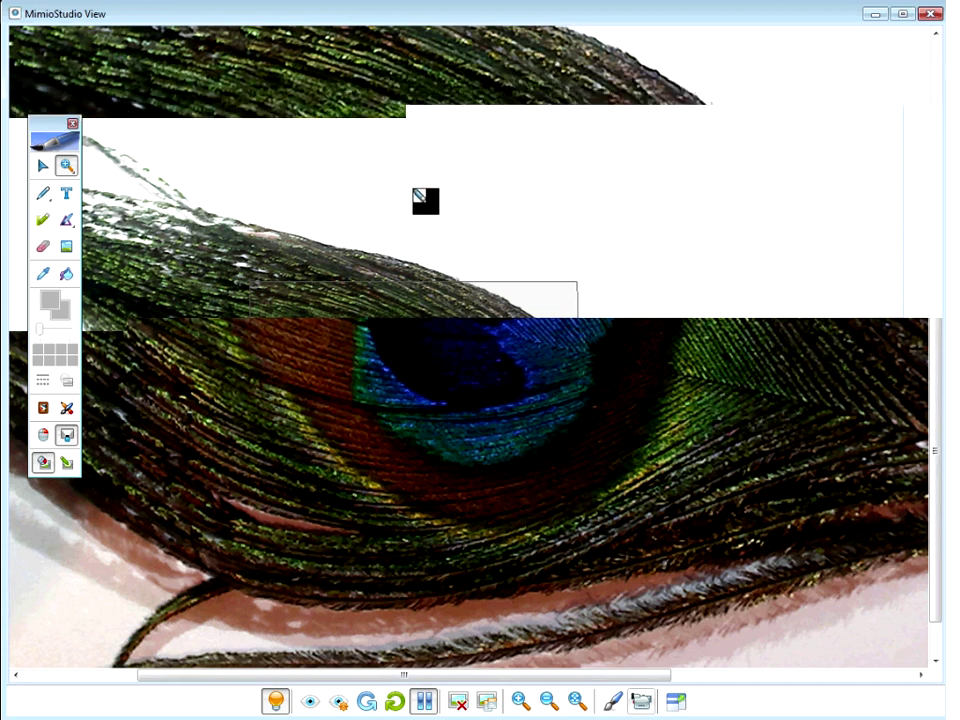
Step: Trace the feather's blue eye spot with the Pen in purple and view the annotated image at different magnifications
{"action": "left_click", "coordinate": [43, 193]}
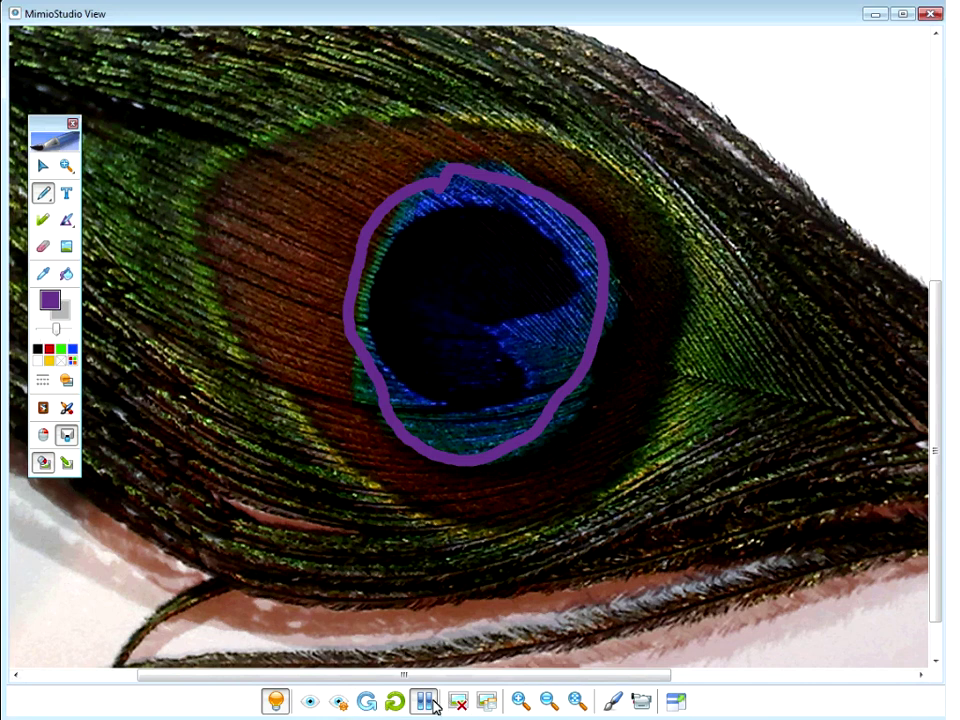
{"action": "left_click", "coordinate": [521, 703]}
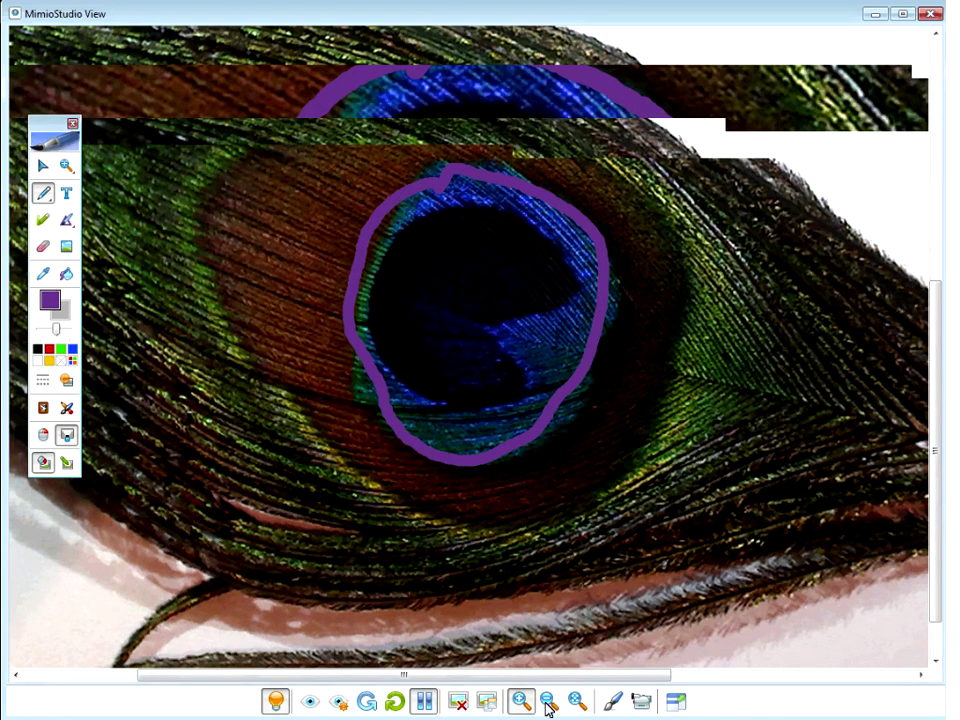
Step: Open the MimioStudio Recorder and select a rectangular area around the feather's eye for recording
{"action": "left_click", "coordinate": [641, 702]}
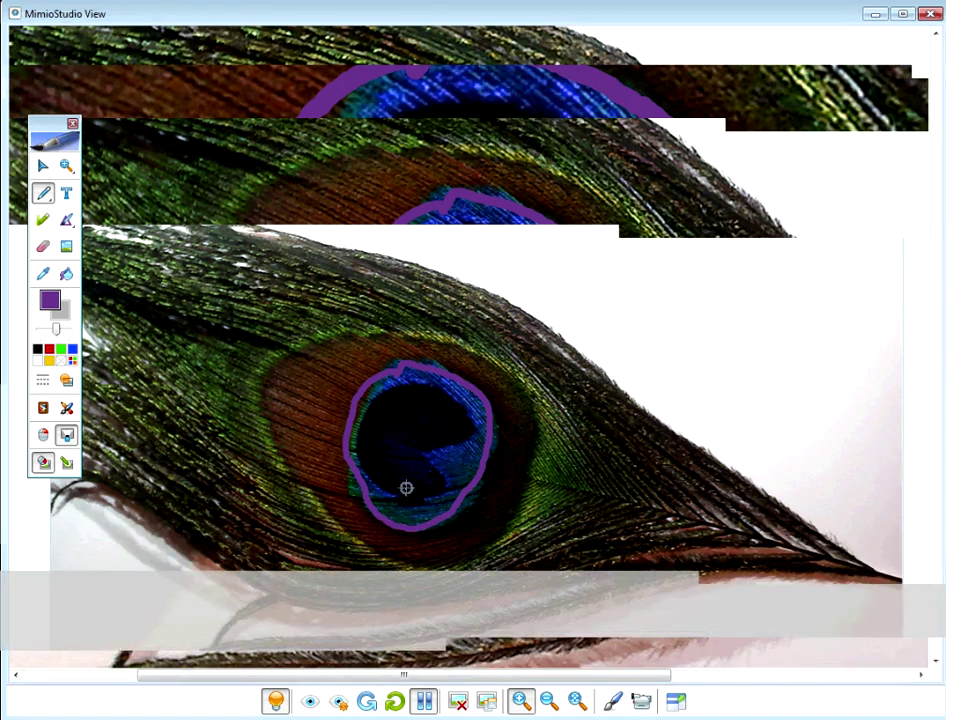
{"action": "left_click_drag", "start_coordinate": [615, 589], "coordinate": [630, 598]}
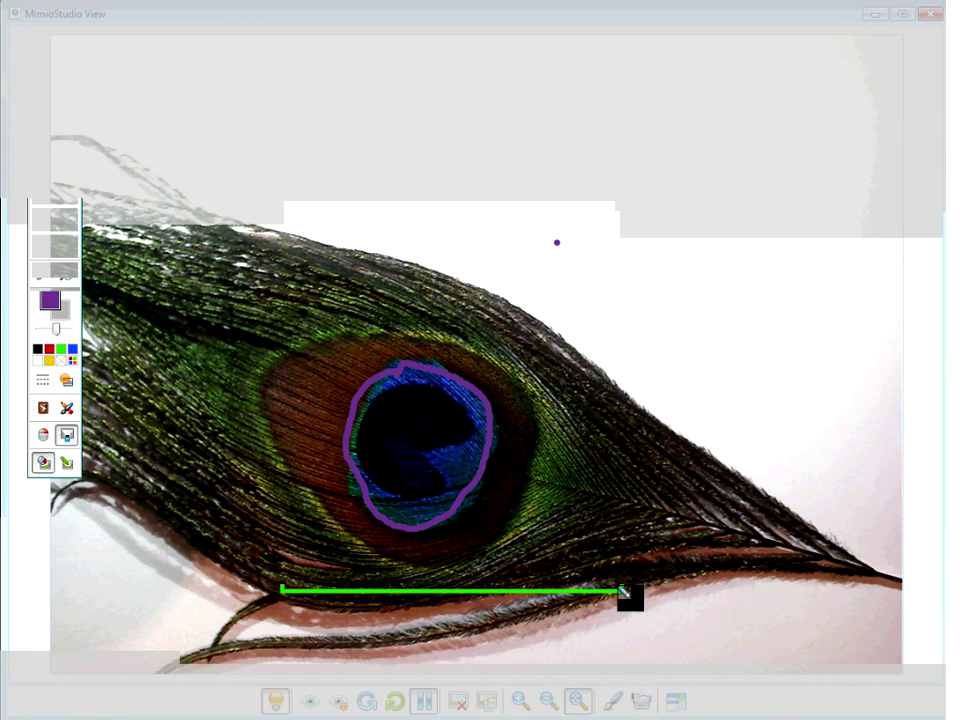
{"action": "left_click_drag", "start_coordinate": [622, 592], "coordinate": [622, 590]}
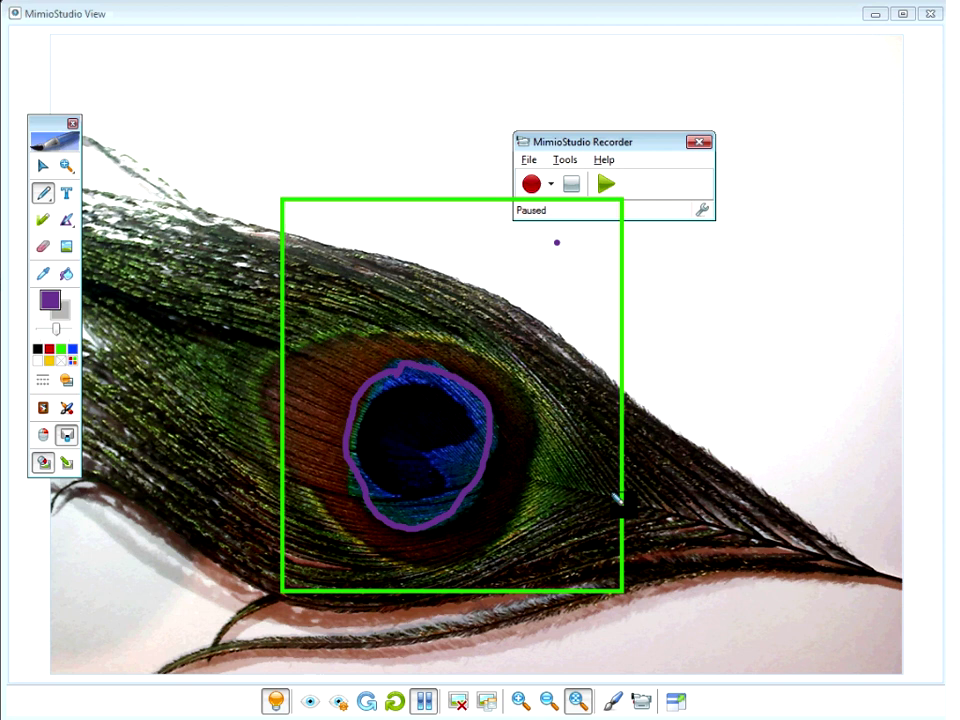
Step: Stop the recording and discard the video, and close the View window to return to page 11 of the notebook
{"action": "left_click", "coordinate": [571, 186]}
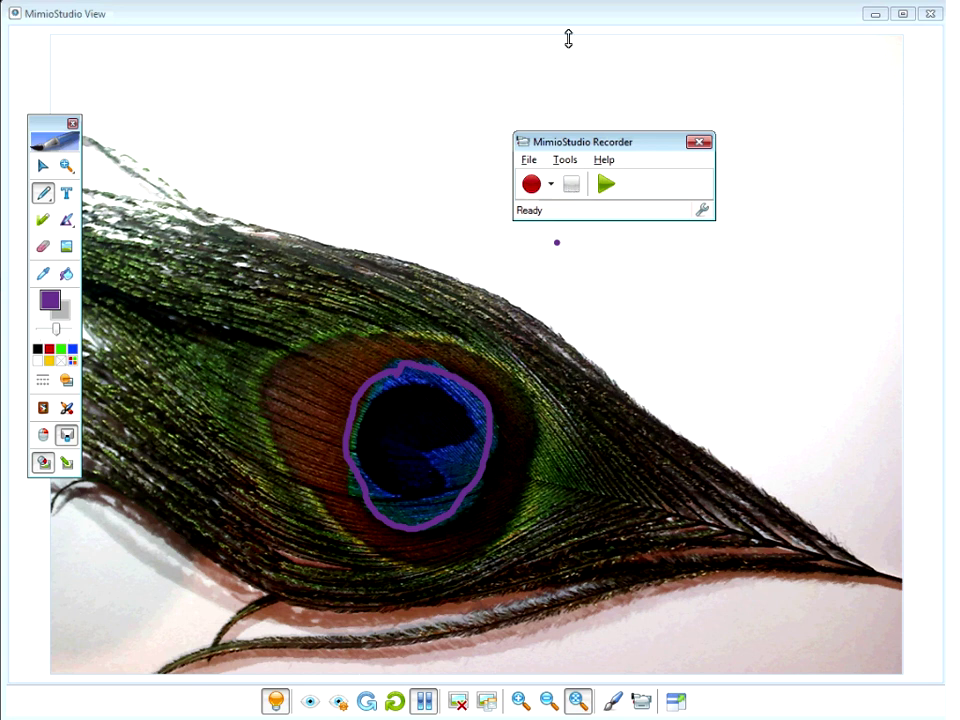
{"action": "left_click", "coordinate": [697, 143]}
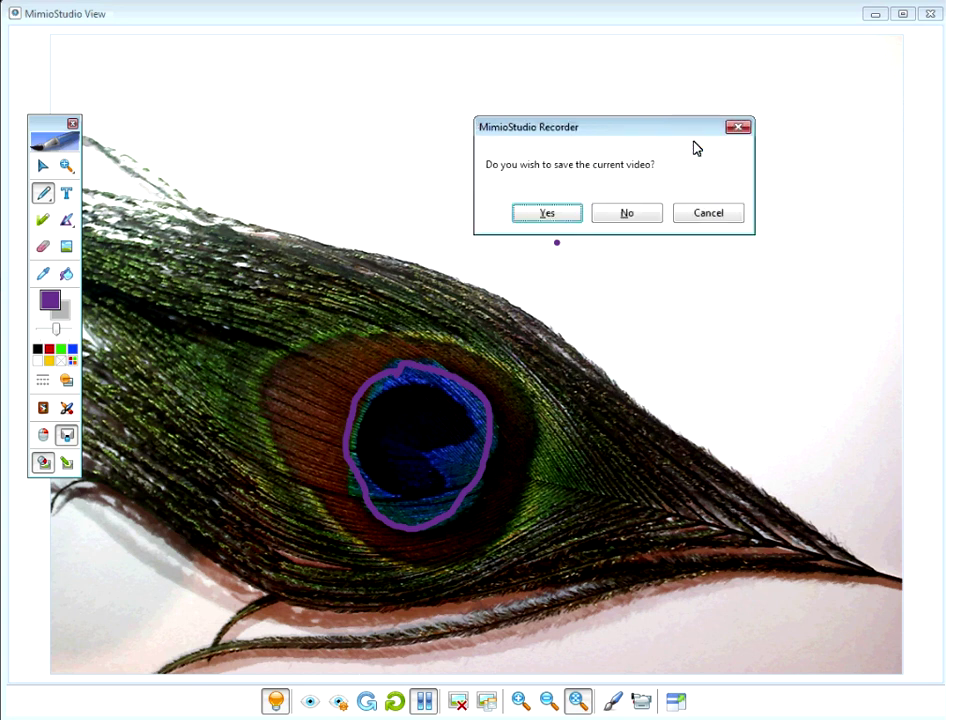
{"action": "left_click", "coordinate": [641, 214]}
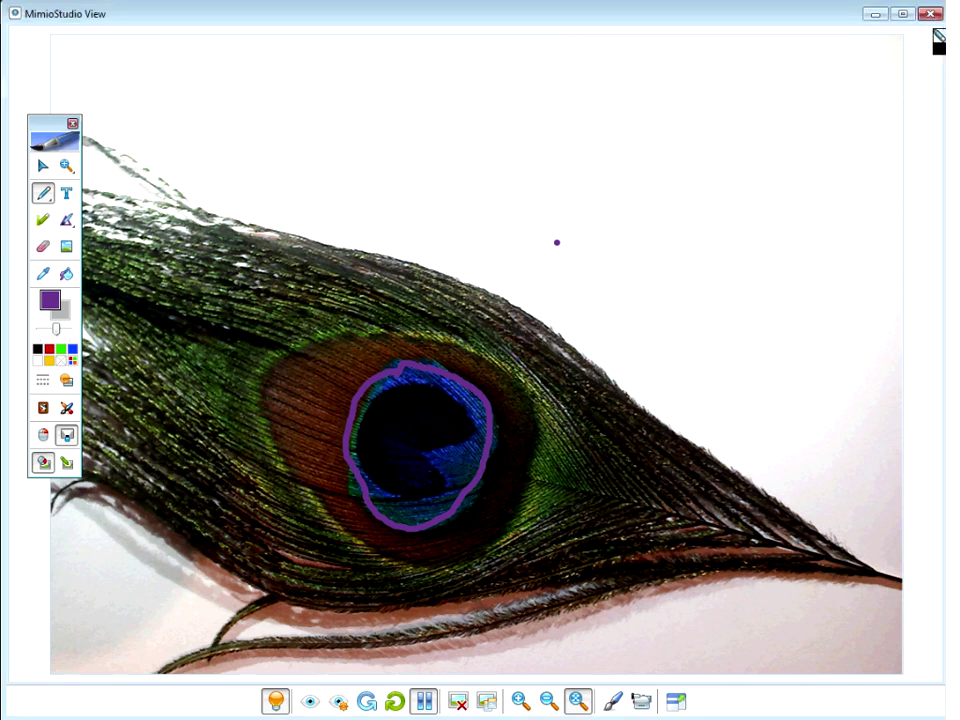
{"action": "left_click", "coordinate": [930, 13]}
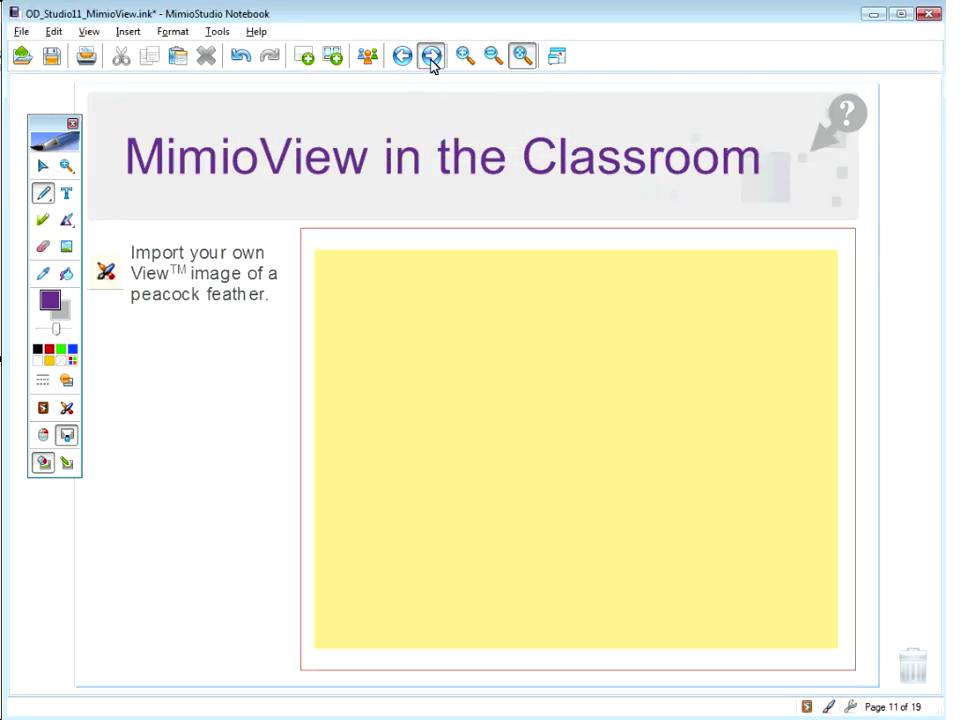